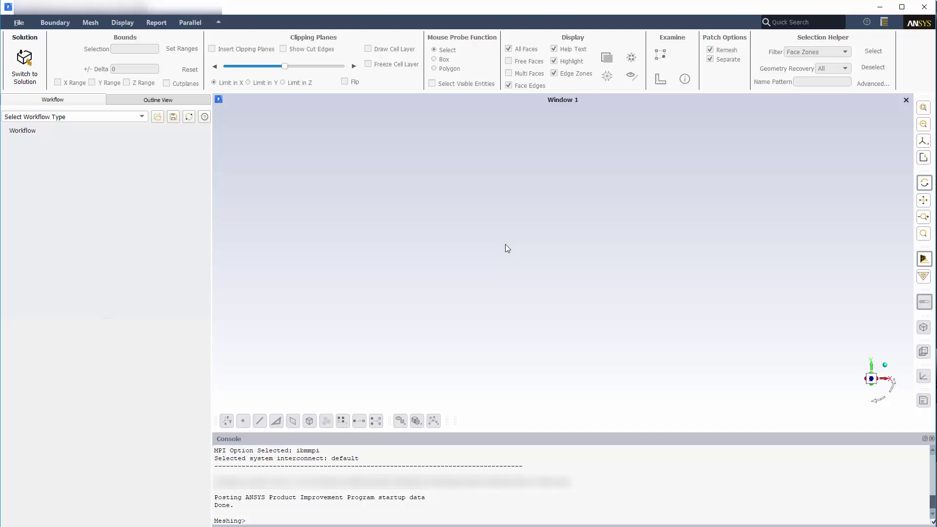
# Check the Outline View, then load the Watertight Geometry workflow from the workflow types
pyautogui.click(206, 101)
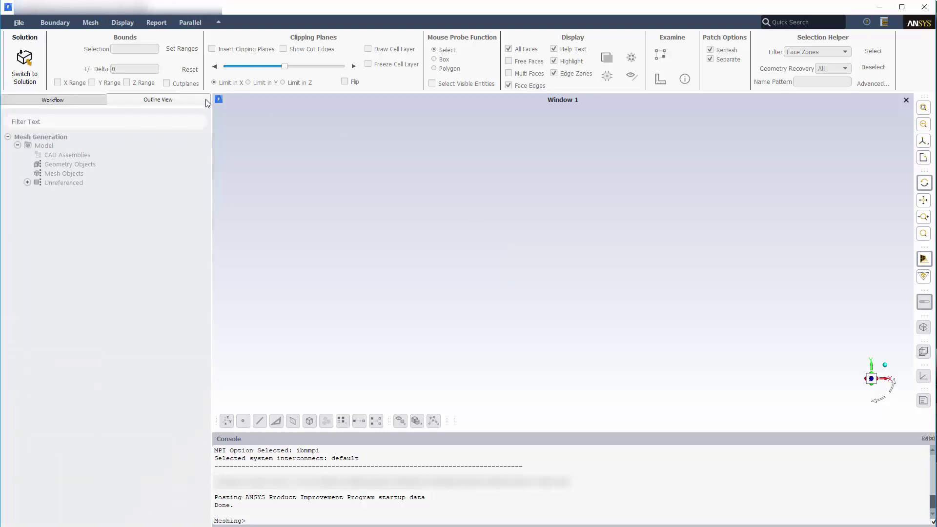
pyautogui.click(96, 100)
pyautogui.click(95, 117)
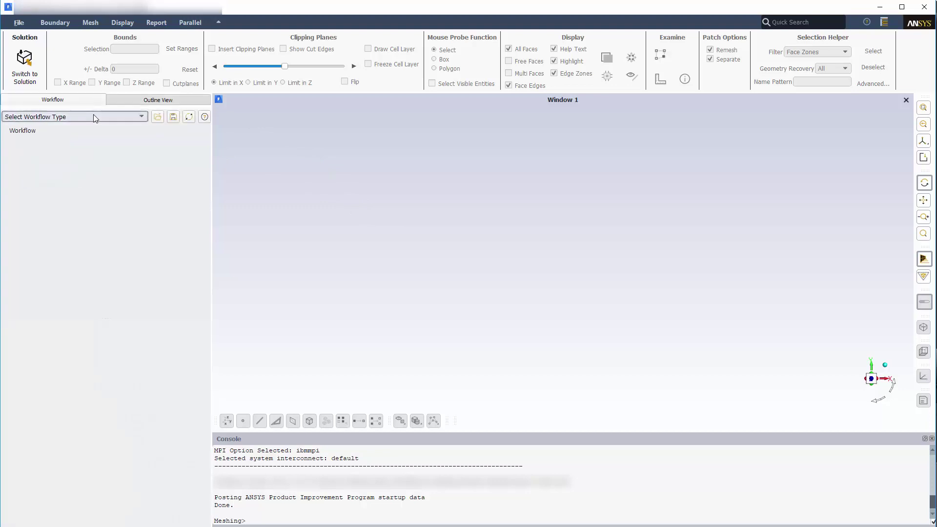
pyautogui.click(86, 130)
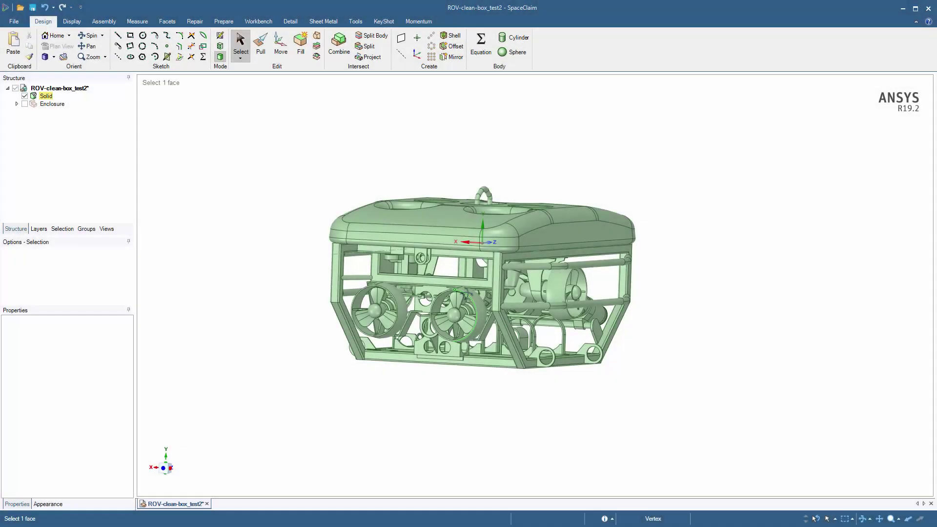
pyautogui.moveTo(454, 289); pyautogui.dragTo(559, 320, button='middle')
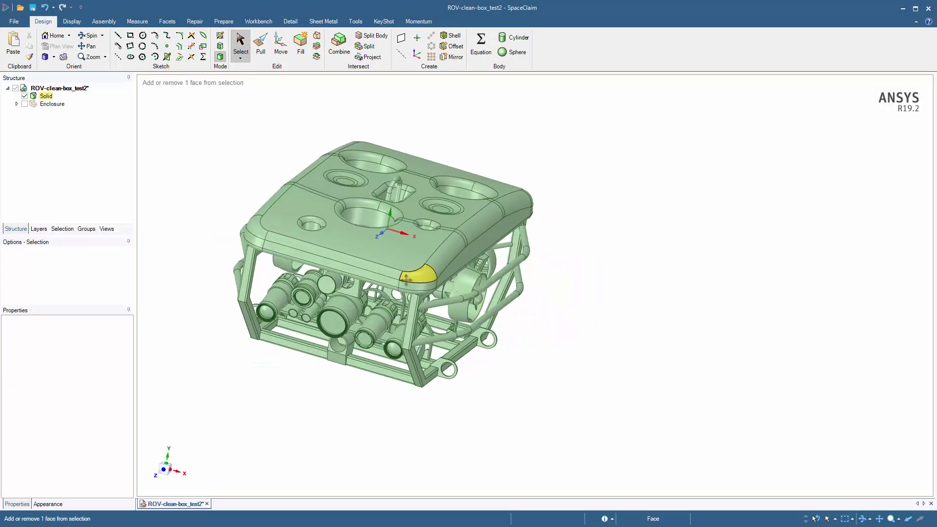
pyautogui.keyDown('ctrl'); pyautogui.moveTo(405, 276); pyautogui.dragTo(534, 287, button='middle'); pyautogui.keyUp('ctrl')
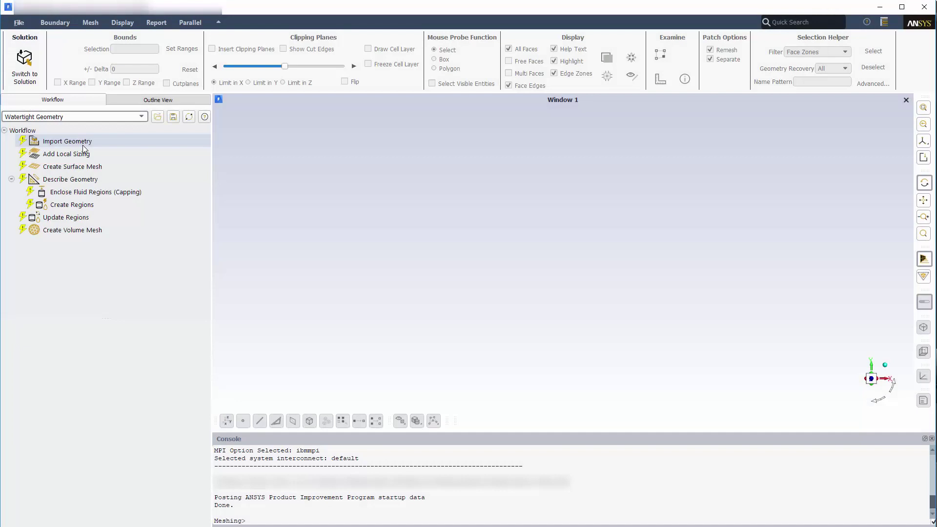
# Keep import units in mm for Import Geometry and select ROV-geometry.scdoc as the CAD file
pyautogui.click(83, 143)
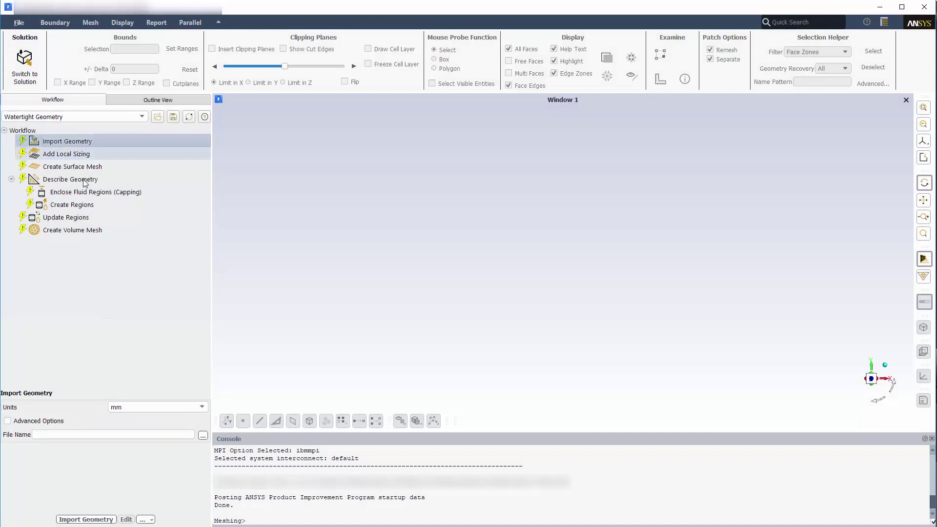
pyautogui.click(151, 407)
pyautogui.click(144, 406)
pyautogui.click(57, 420)
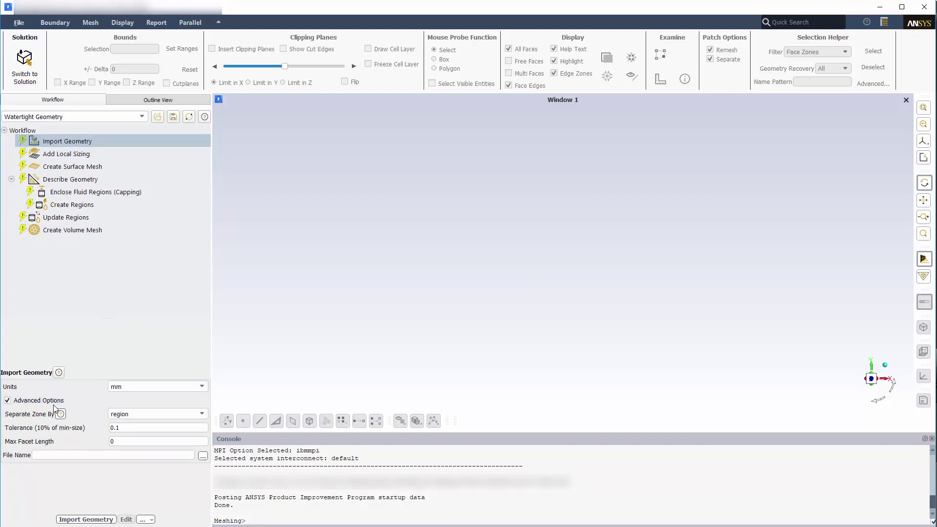
pyautogui.click(56, 400)
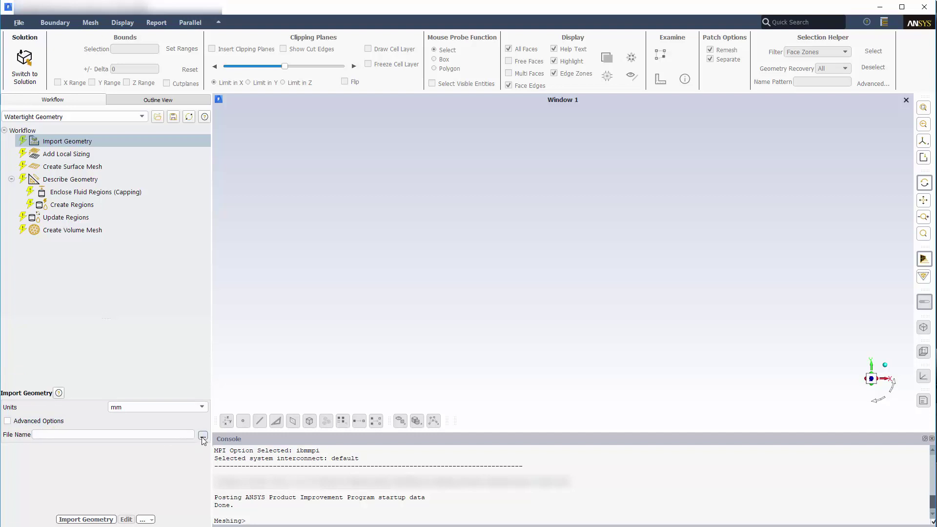
pyautogui.click(203, 435)
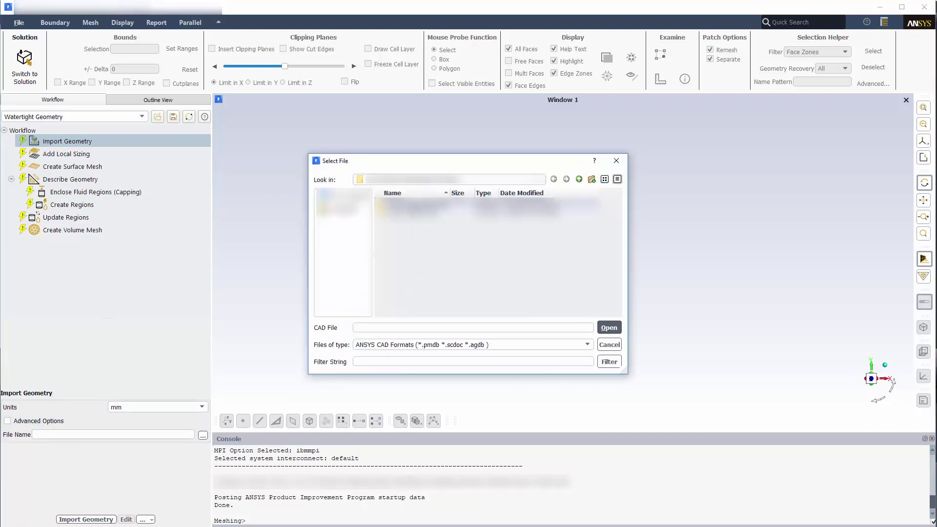
pyautogui.click(414, 204)
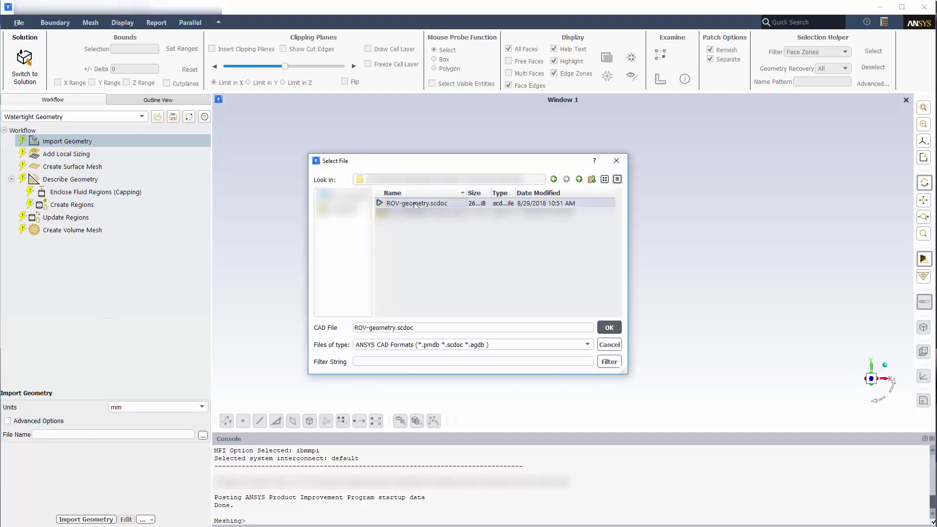
# Import ROV-geometry and rotate the view to see the ROV inside its box enclosure
pyautogui.click(608, 327)
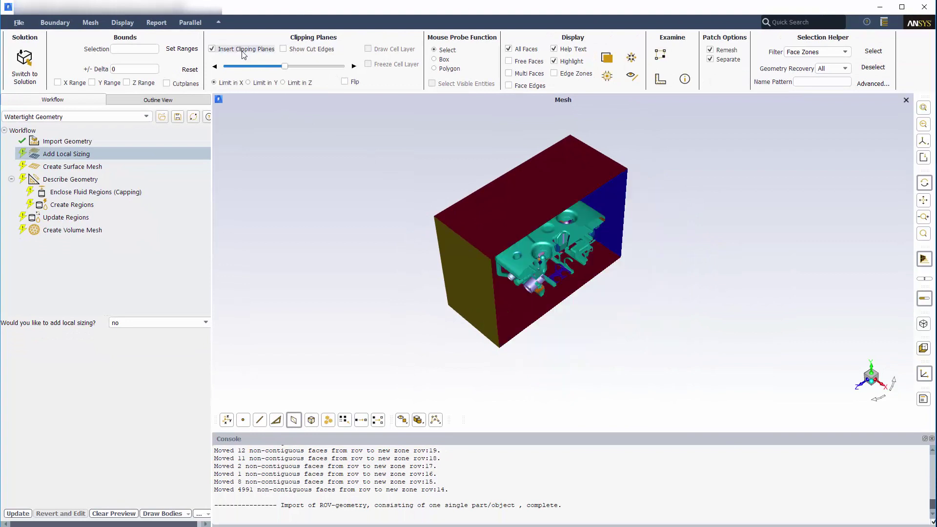
pyautogui.scroll(2, 553, 285)
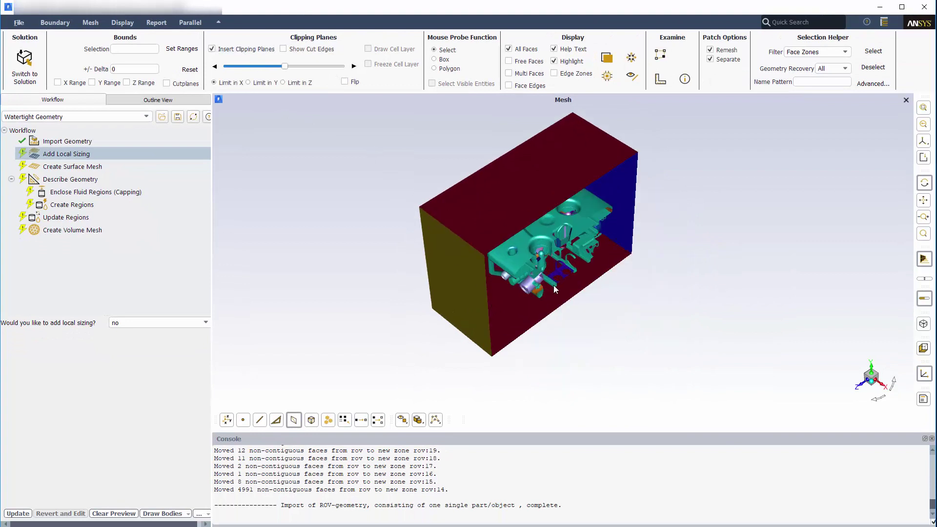
pyautogui.moveTo(546, 275)
pyautogui.mouseDown()
pyautogui.moveTo(528, 250)
pyautogui.moveTo(536, 218)
pyautogui.moveTo(545, 267)
pyautogui.mouseUp()
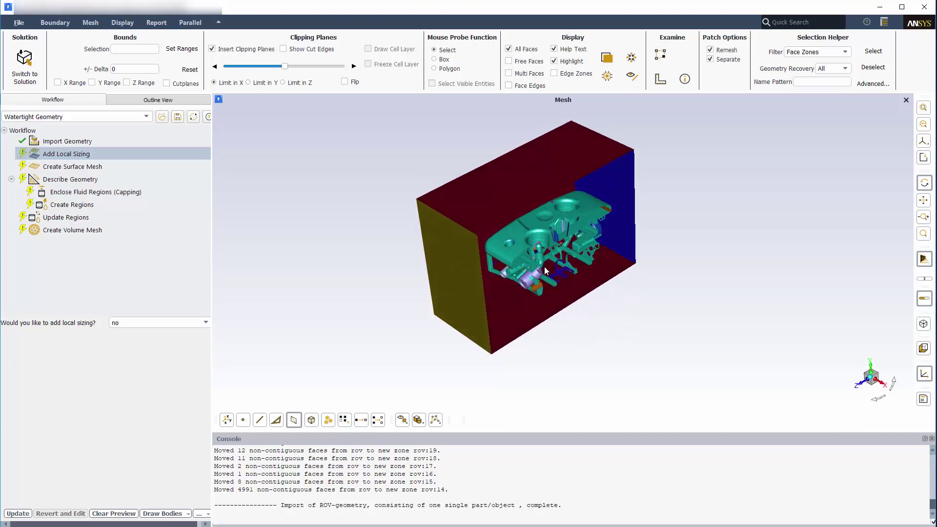
# Add local sizing 'rov-sizing' on the rov zone with target size 2.470883
pyautogui.click(136, 321)
pyautogui.click(137, 335)
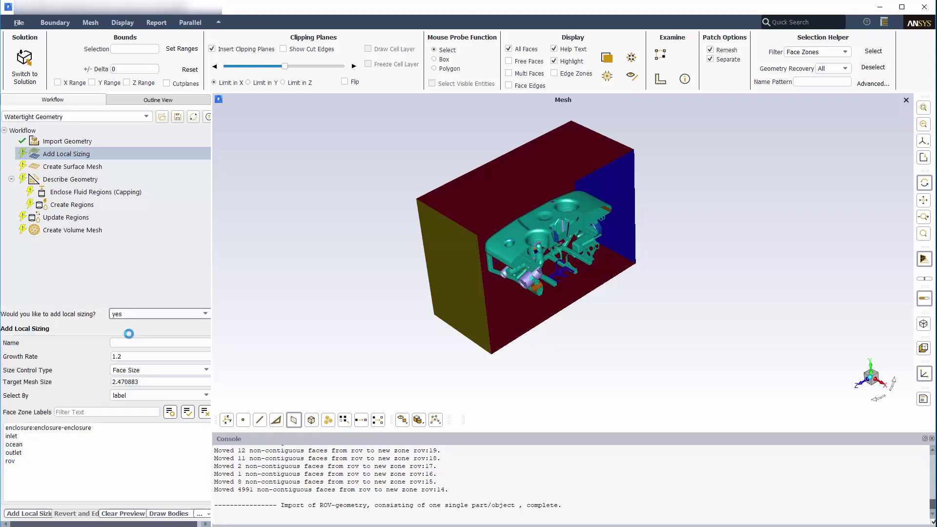
pyautogui.click(153, 344)
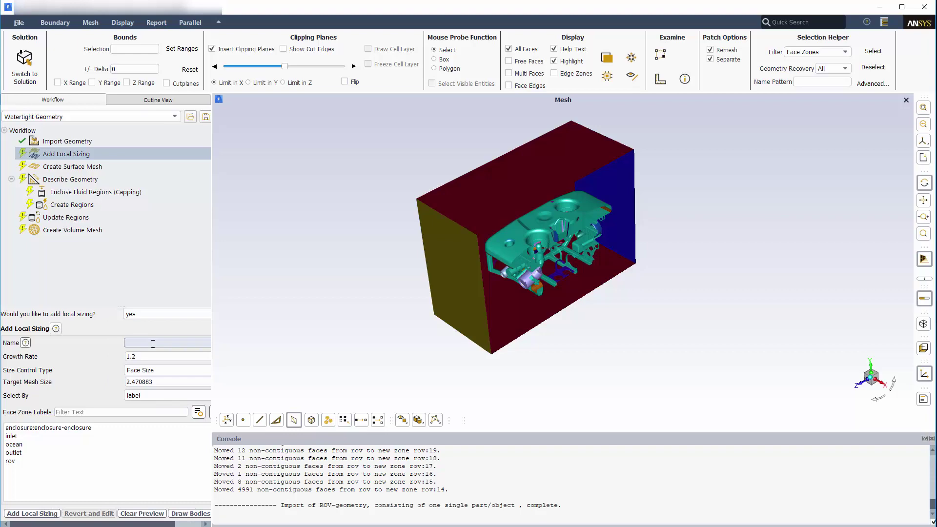
pyautogui.write('rov-sizing')
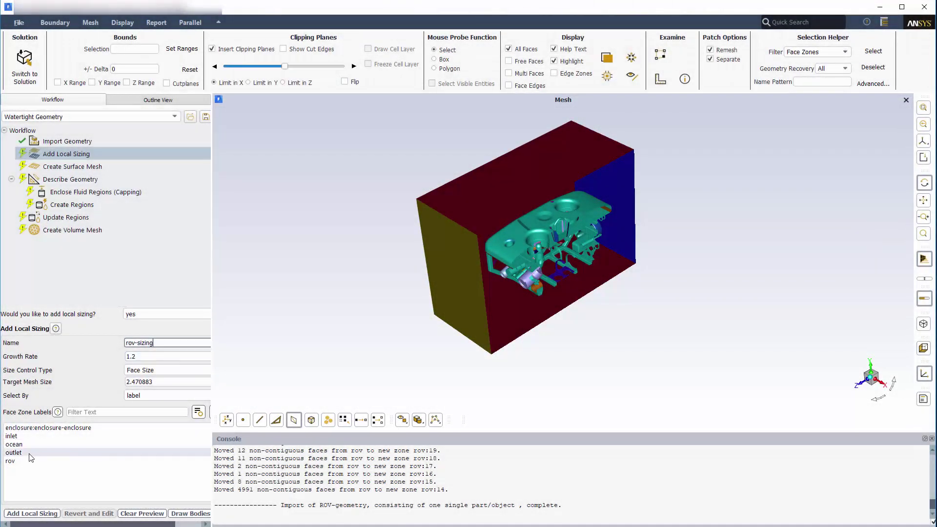
pyautogui.click(19, 461)
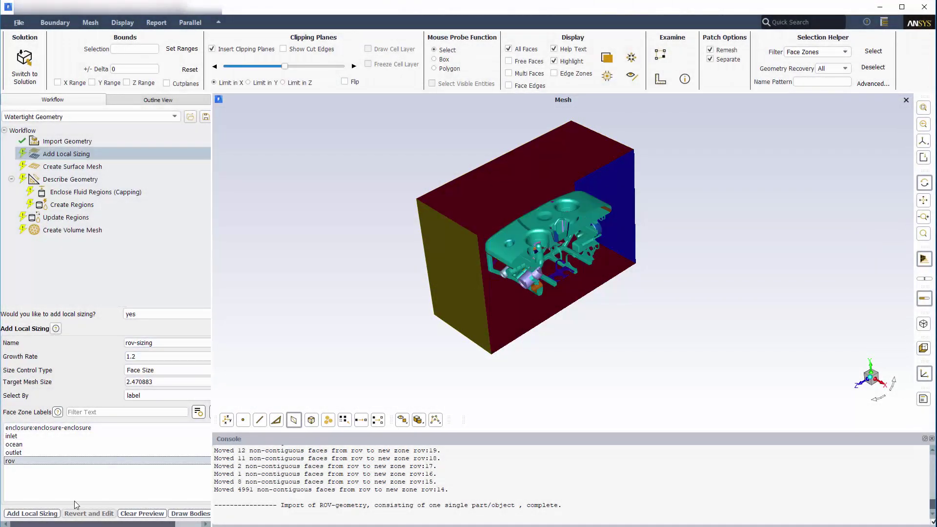
pyautogui.click(54, 512)
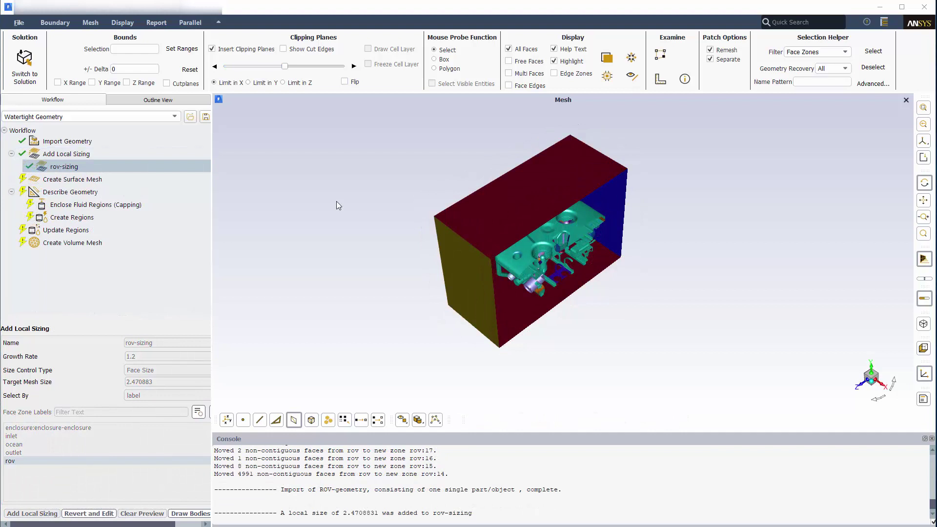
# Open the Create Surface Mesh task and review its advanced options
pyautogui.click(96, 179)
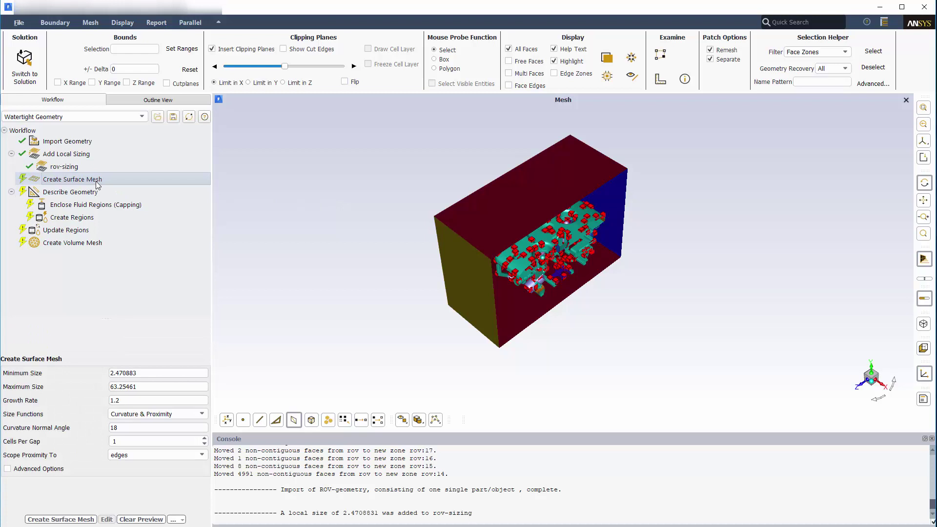
pyautogui.click(46, 469)
pyautogui.scroll(-1, 46, 472)
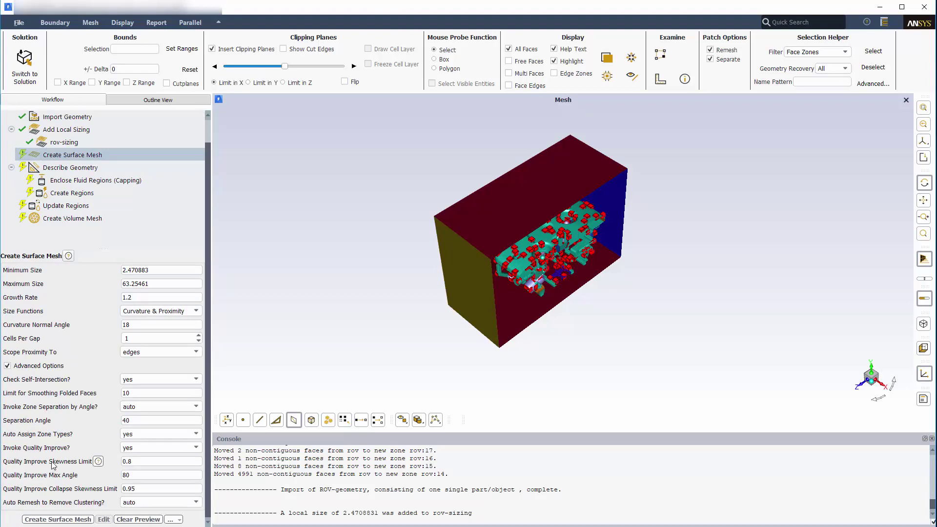
pyautogui.click(39, 367)
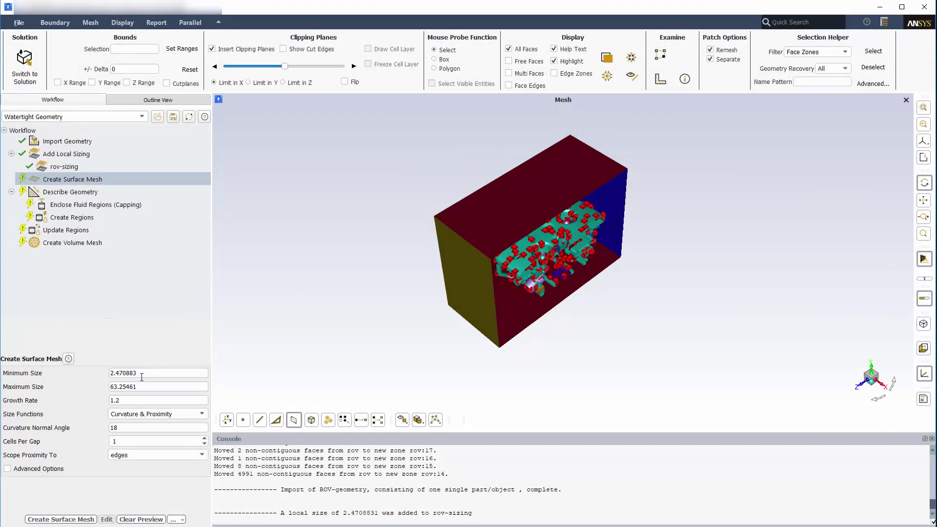
# Set the surface mesh minimum size to 1 and maximum size to 60
pyautogui.click(142, 376)
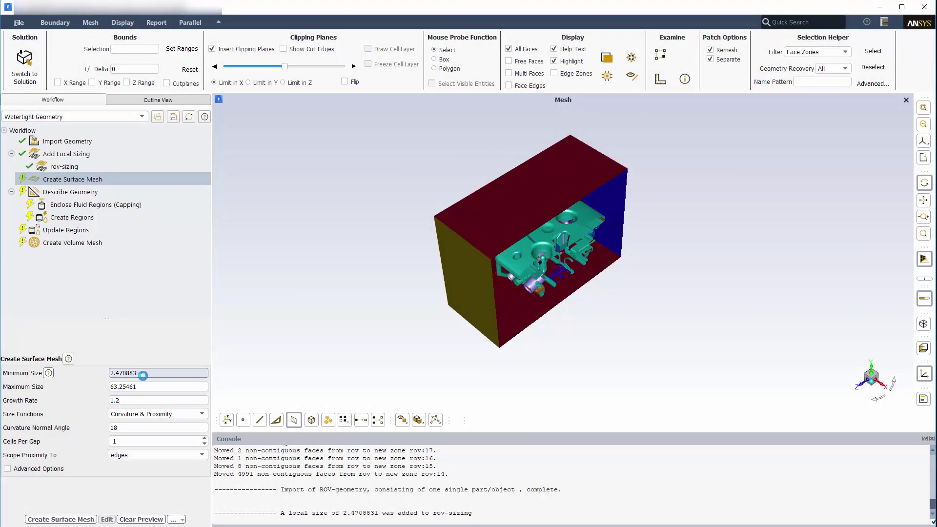
pyautogui.scroll(5, 512, 269)
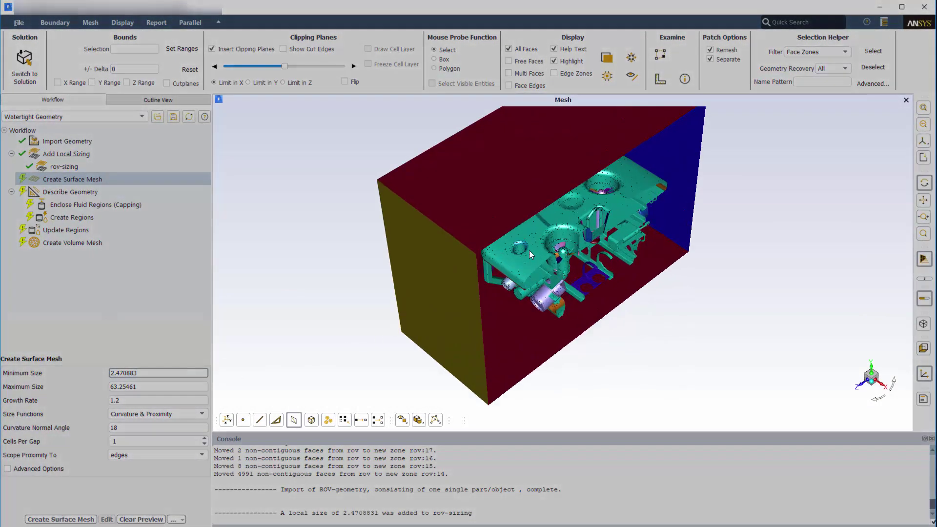
pyautogui.scroll(2, 534, 247)
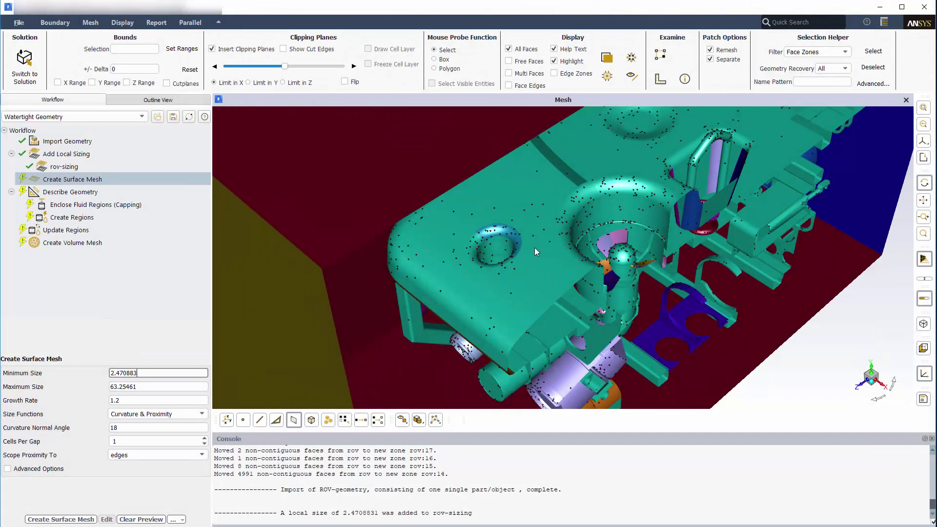
pyautogui.scroll(-1, 534, 248)
pyautogui.scroll(-3, 534, 247)
pyautogui.doubleClick(117, 373)
pyautogui.write('1')
pyautogui.press('Tab')
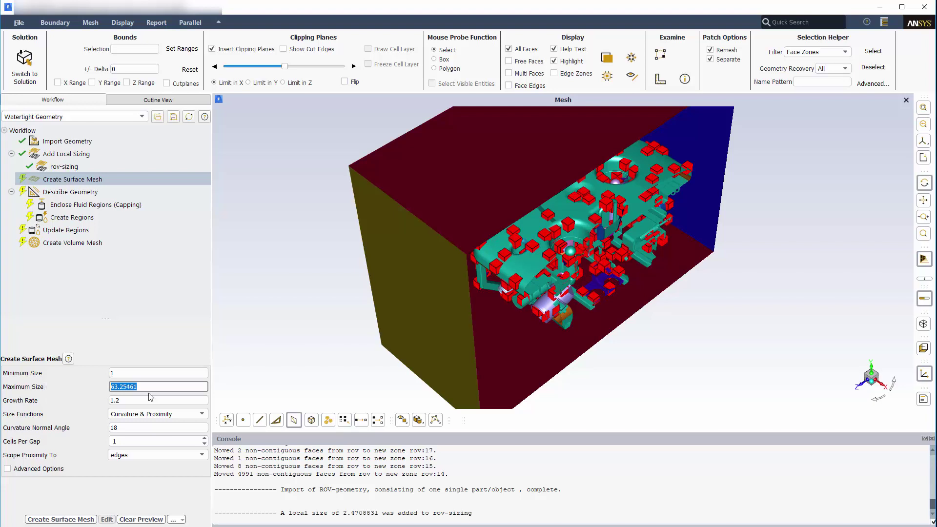
pyautogui.write('60')
pyautogui.click(296, 360)
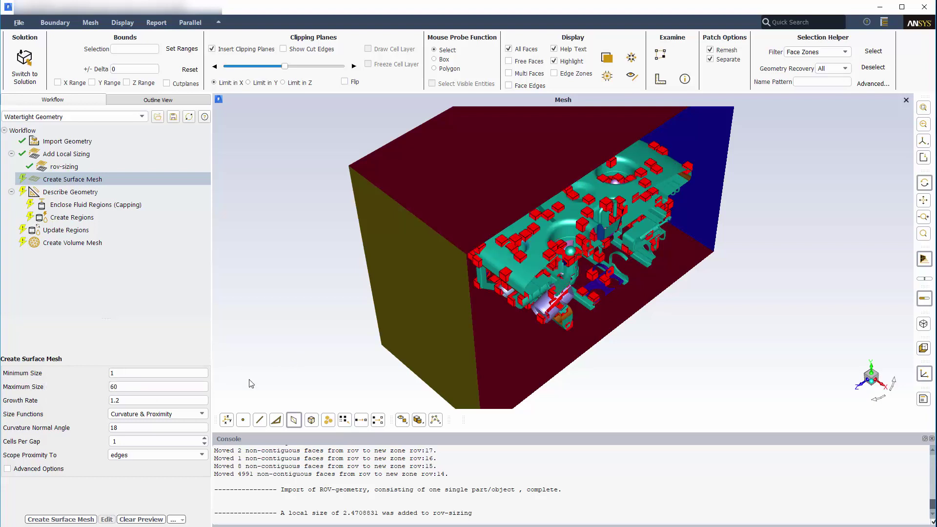
# Generate the surface mesh on the ROV and its box enclosure
pyautogui.click(78, 519)
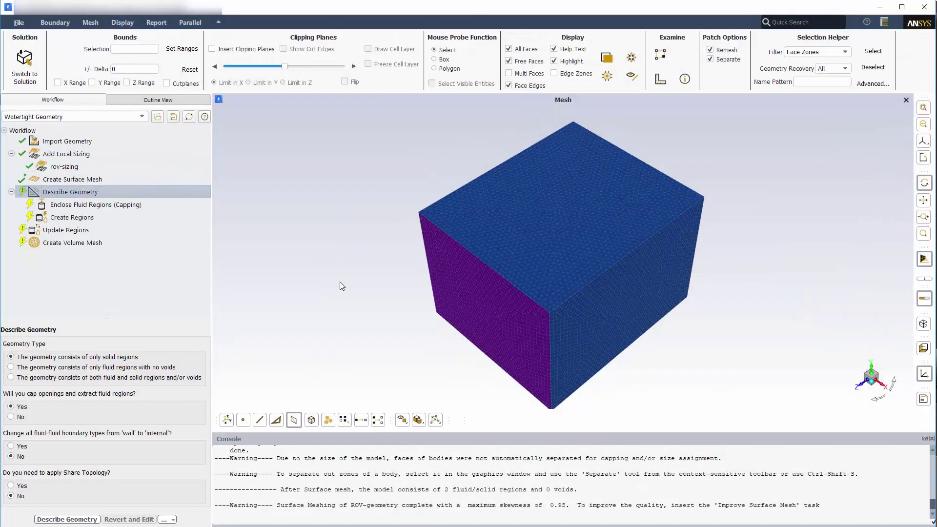
# Review the three Create Surface Mesh warnings, including 0.95 maximum skewness, then close them
pyautogui.click(106, 180)
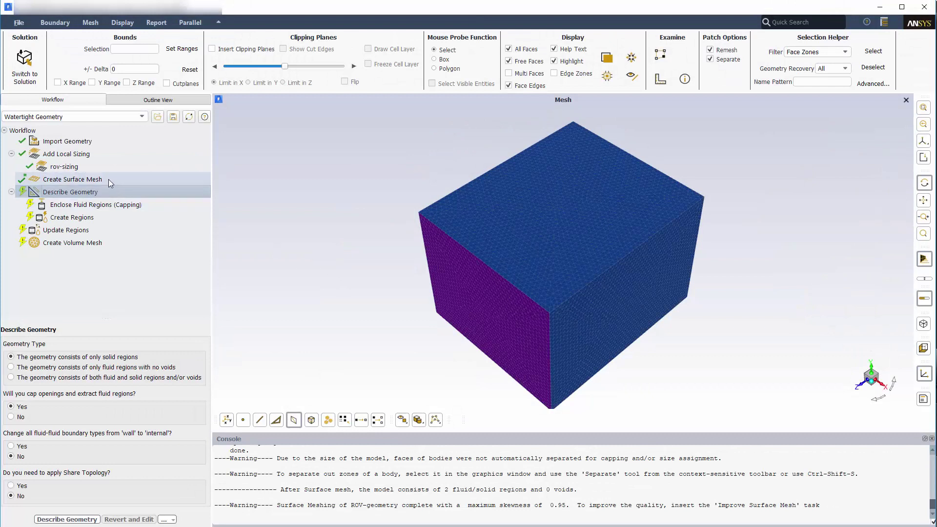
pyautogui.rightClick(109, 180)
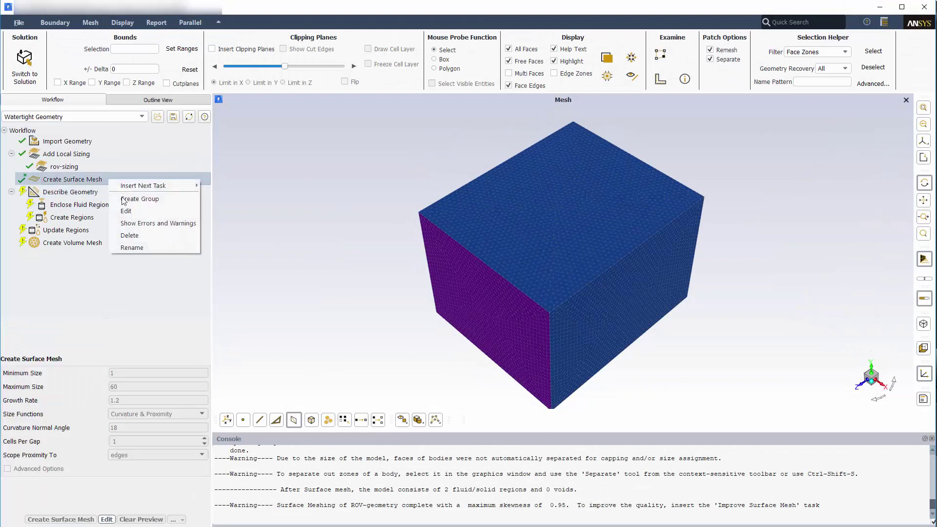
pyautogui.click(151, 224)
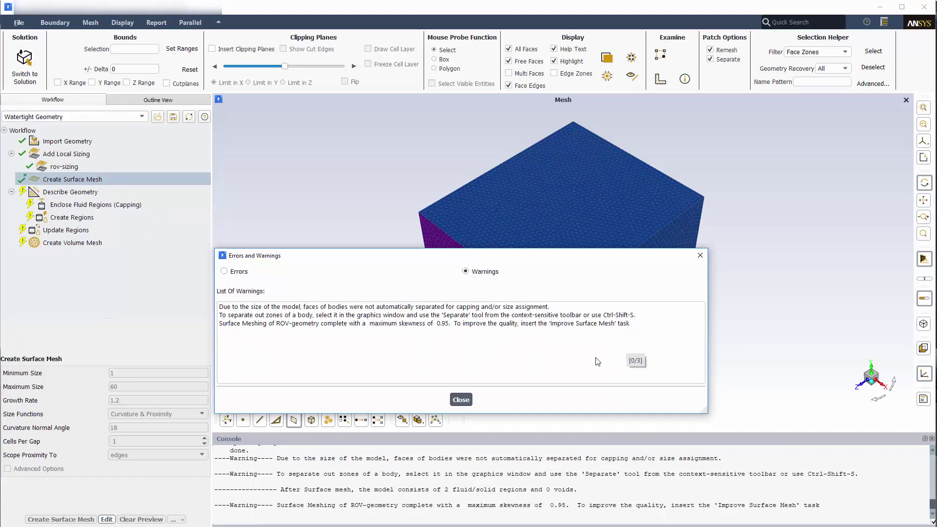
pyautogui.click(461, 400)
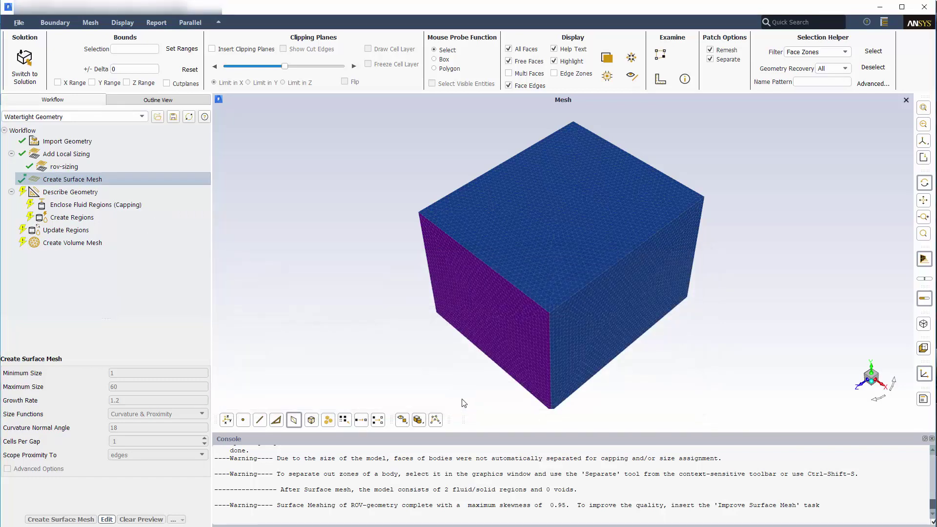
# Insert an Improve Surface Mesh task with face quality limit 0.7 and run it
pyautogui.rightClick(108, 181)
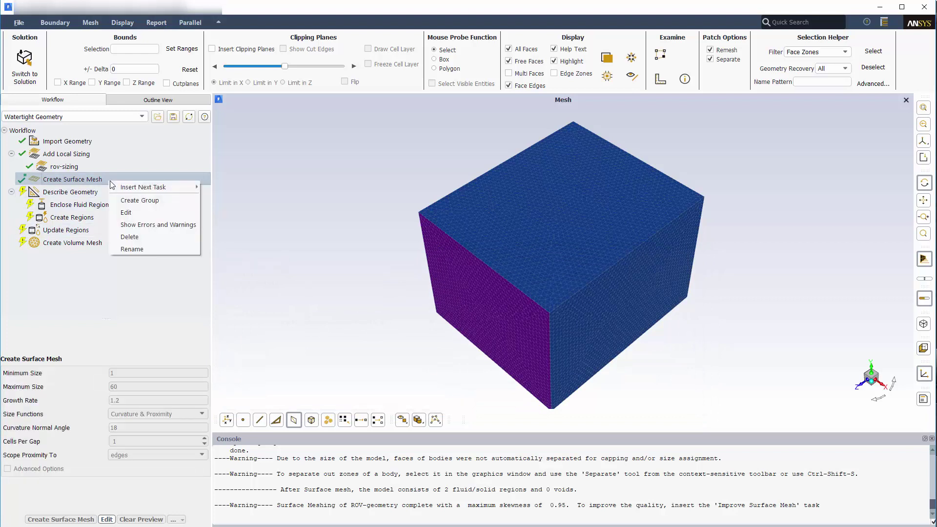
pyautogui.moveTo(124, 182)
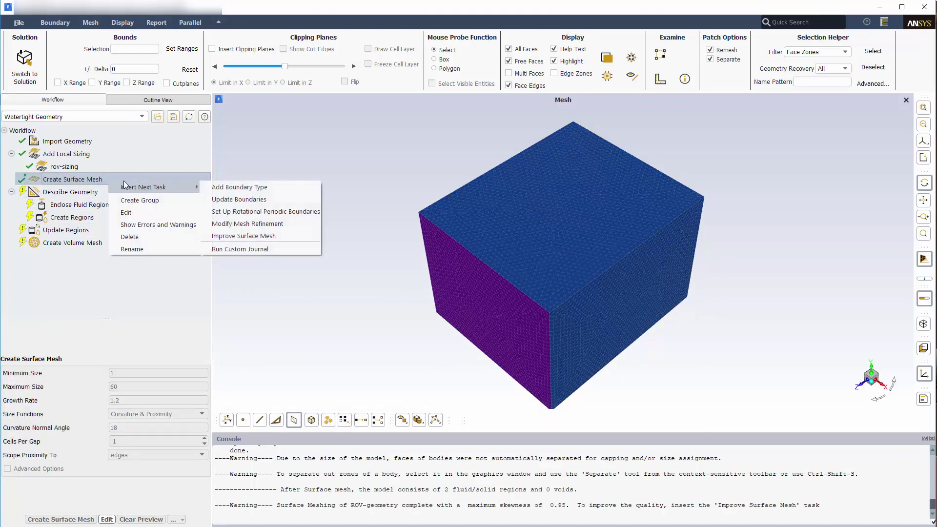
pyautogui.click(233, 236)
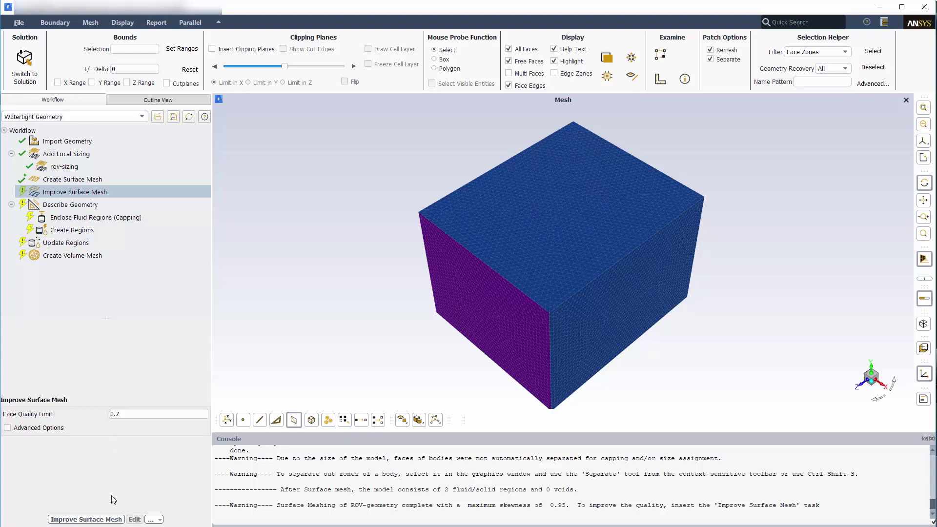
pyautogui.click(104, 519)
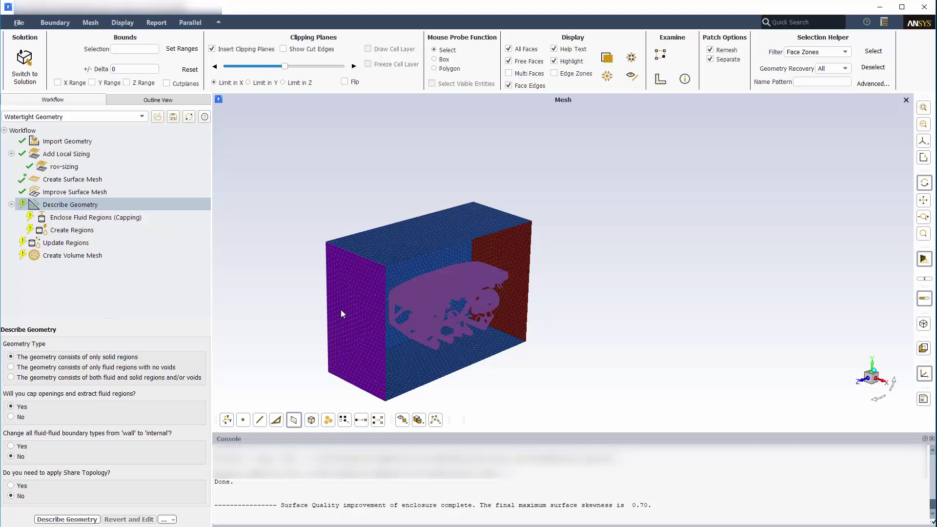
# Describe the geometry as both fluid and solid regions with no capping
pyautogui.click(136, 380)
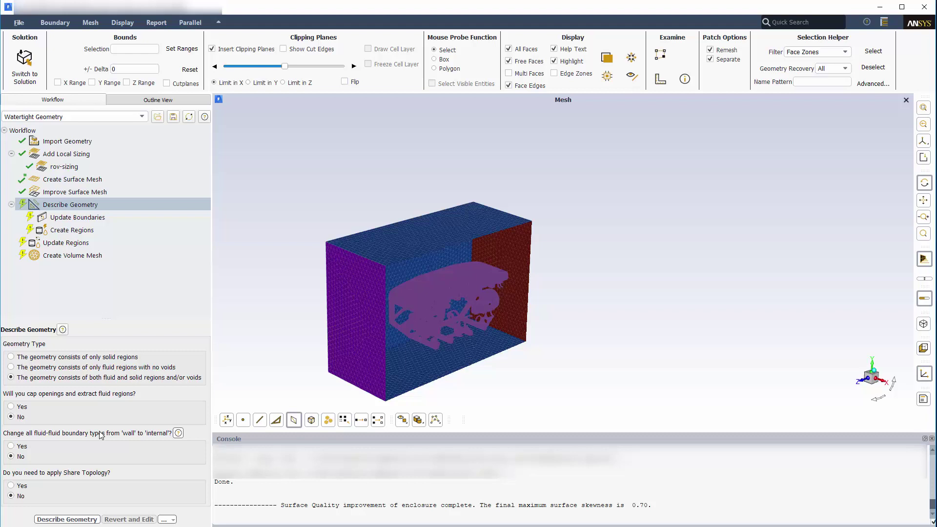
pyautogui.click(68, 519)
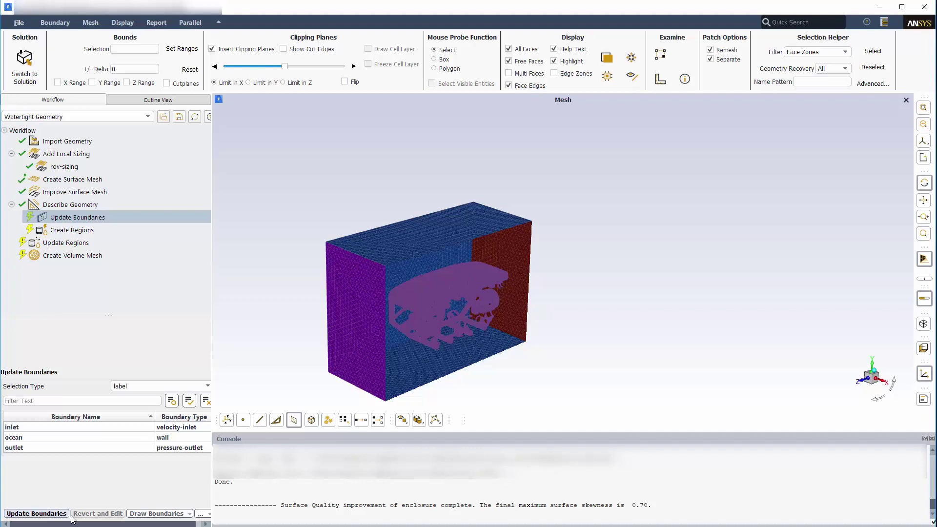
# Keep inlet as velocity-inlet, ocean as wall, outlet as pressure-outlet, and apply the boundaries
pyautogui.click(205, 427)
pyautogui.click(205, 427)
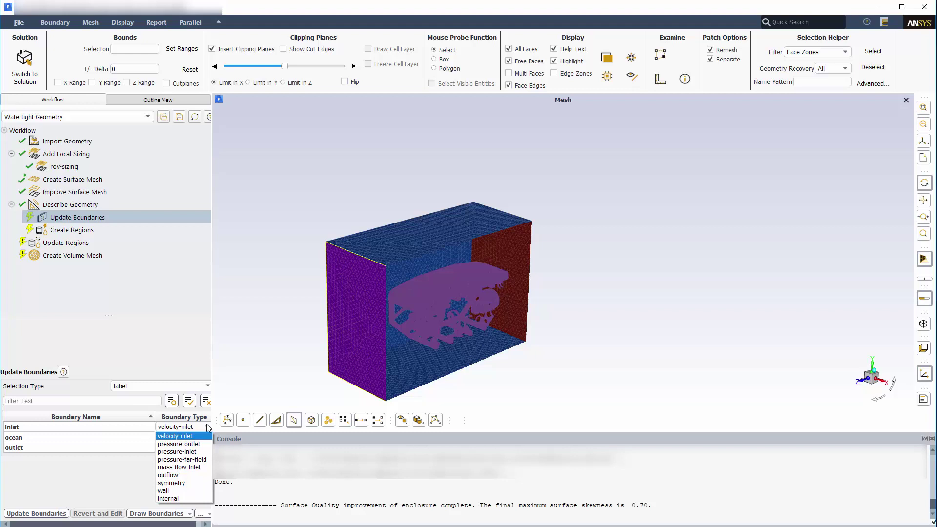
pyautogui.click(279, 366)
pyautogui.click(48, 513)
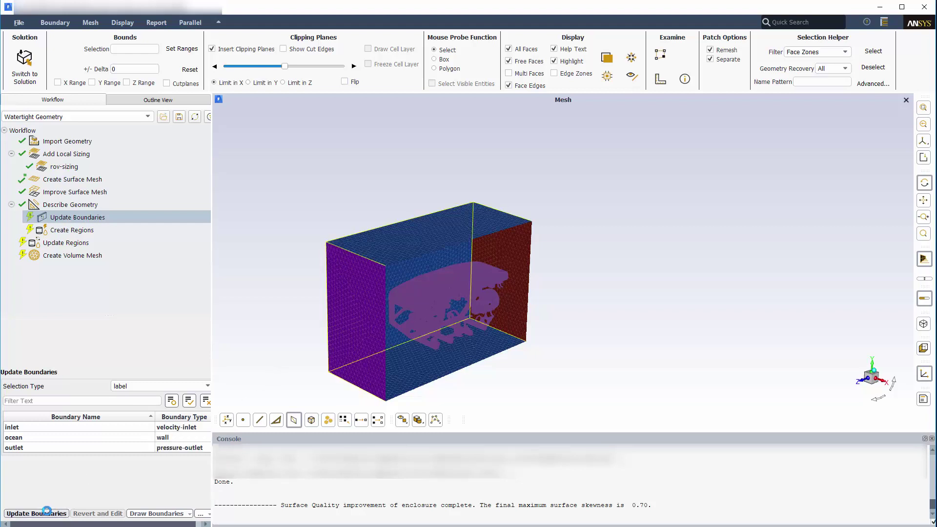
pyautogui.click(62, 513)
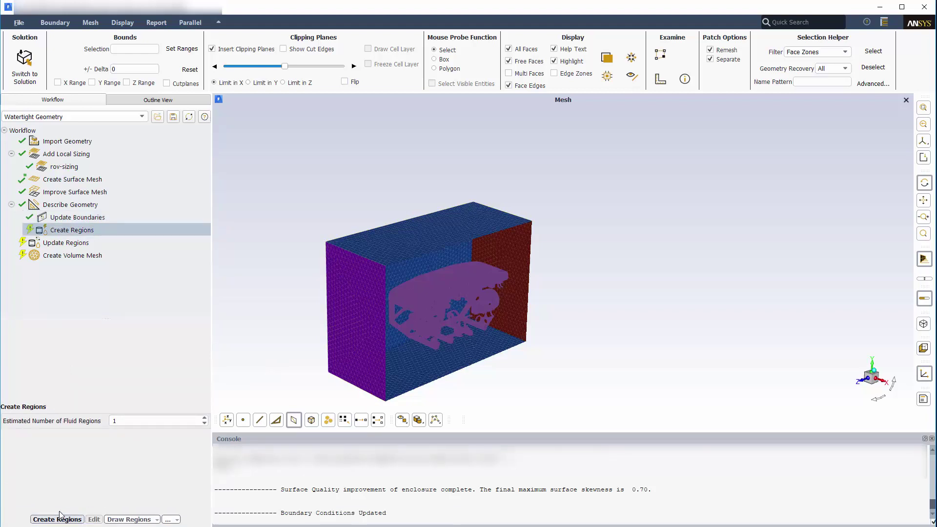
# Create regions with one fluid region, giving fluid enclosure-enclosure and solid rov
pyautogui.click(49, 518)
pyautogui.click(49, 519)
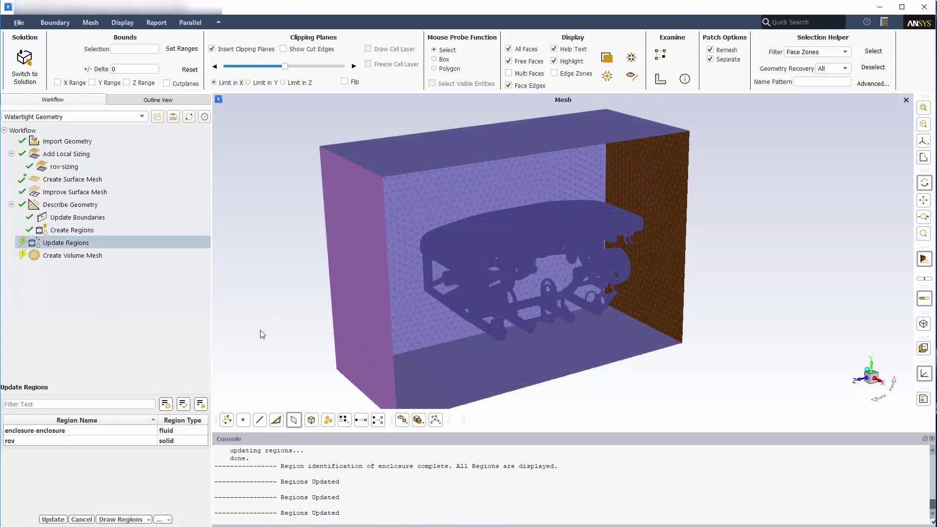
# Rename the enclosure-enclosure fluid region to water and apply the region update
pyautogui.doubleClick(99, 430)
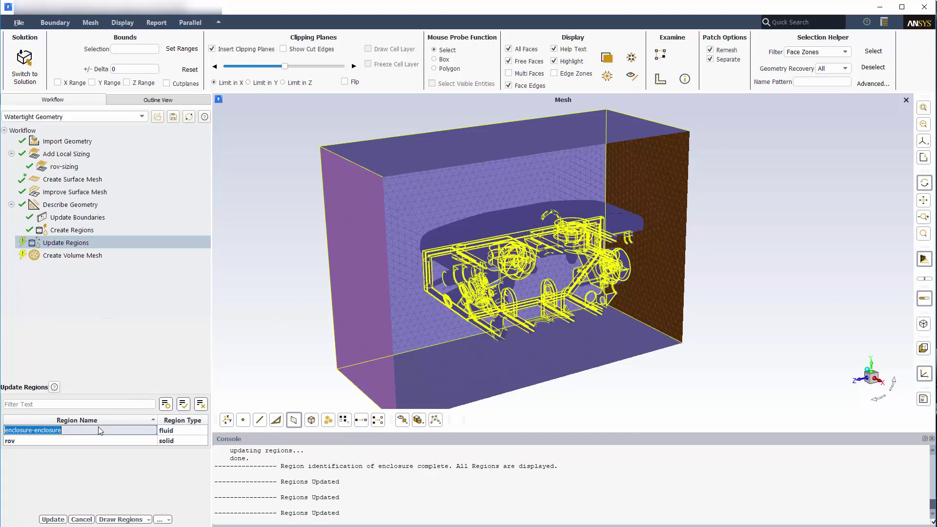
pyautogui.write('water')
pyautogui.press('Return')
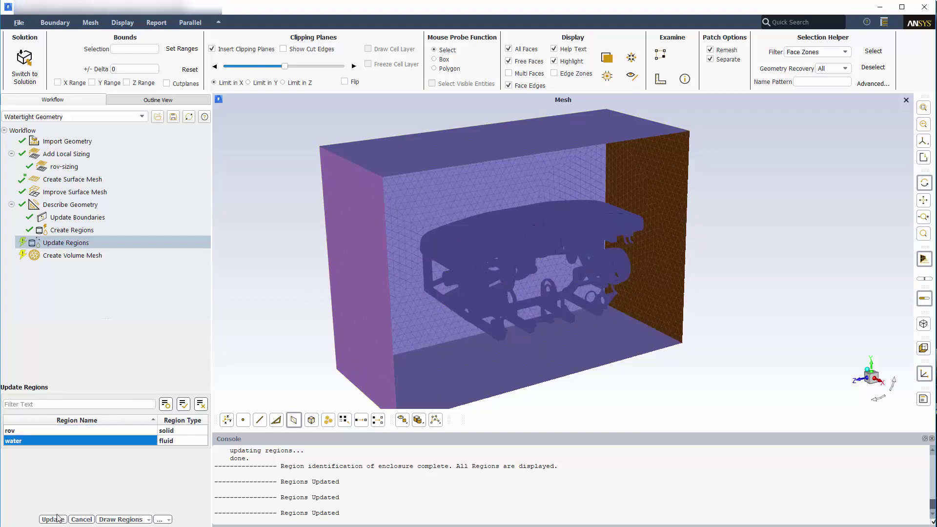
pyautogui.click(54, 519)
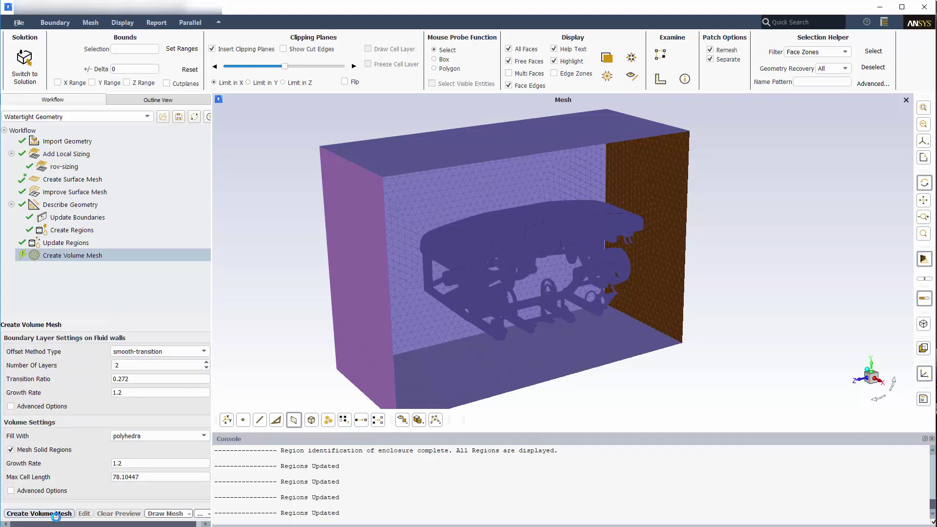
# Generate a 25,780,912-cell poly-hexcore volume mesh with 5 boundary layers, excluding solid regions
pyautogui.doubleClick(117, 365)
pyautogui.write('5')
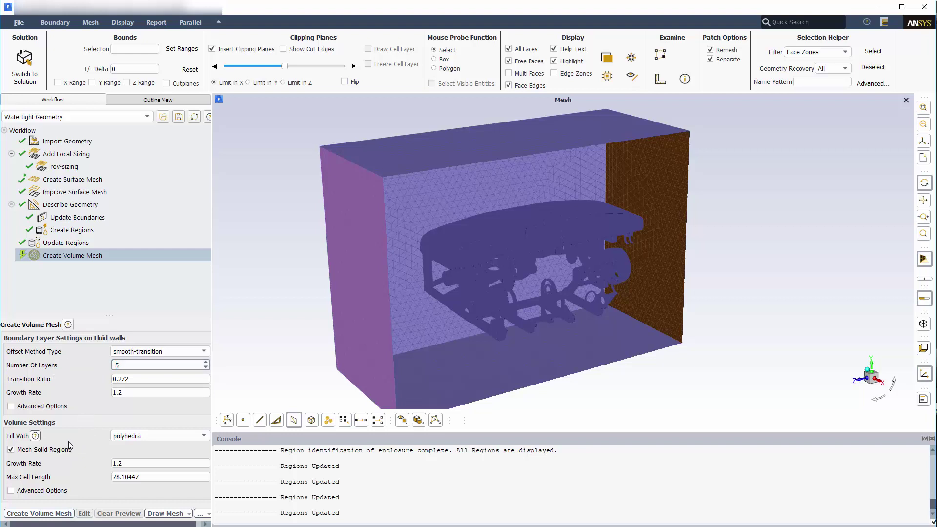
pyautogui.click(52, 451)
pyautogui.click(204, 434)
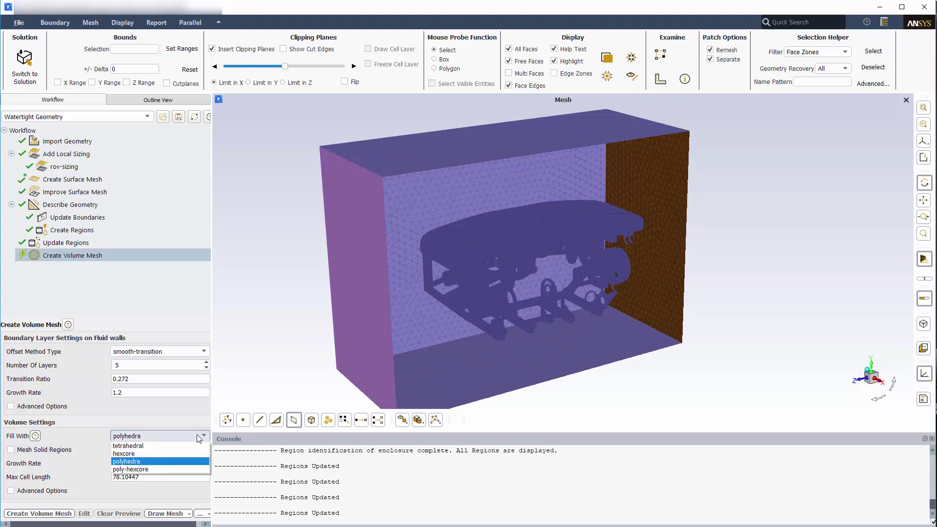
pyautogui.click(142, 469)
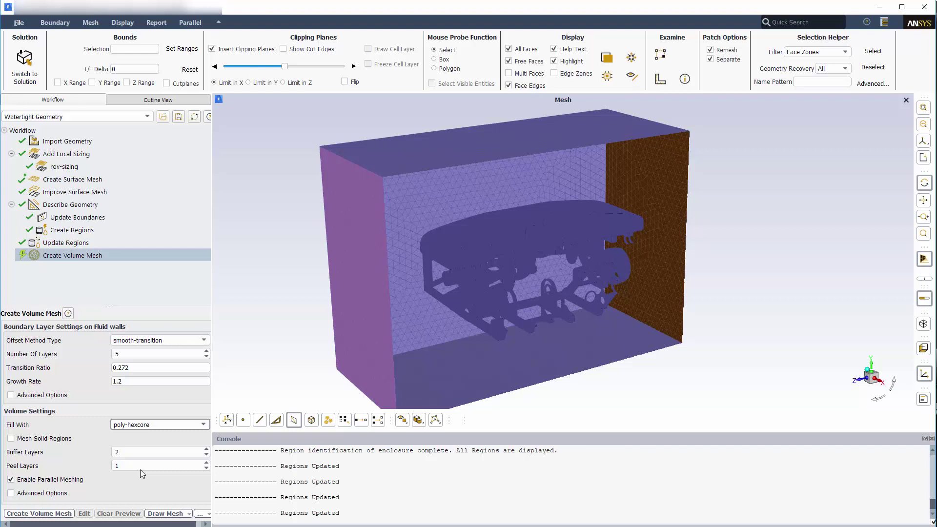
pyautogui.click(53, 514)
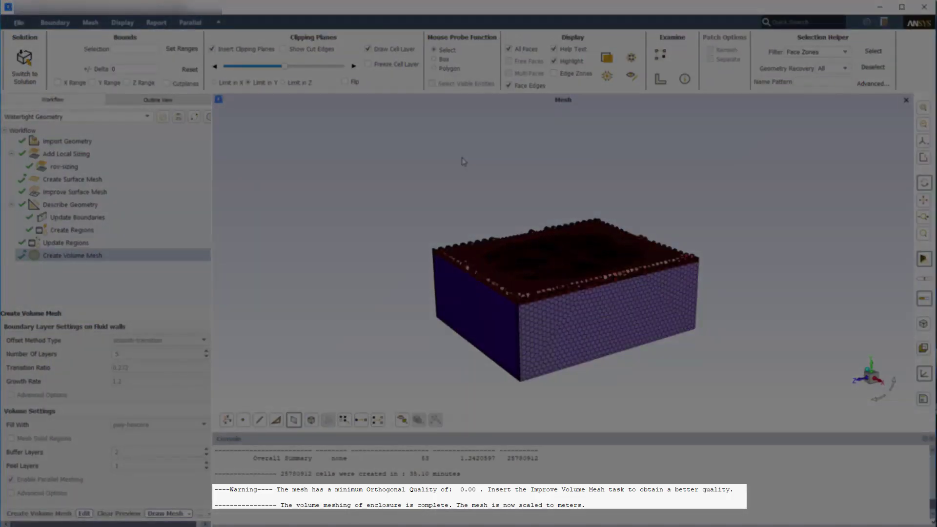
# Clip the volume mesh with Limit in X and zoom into the refined cells around the ROV
pyautogui.moveTo(463, 161); pyautogui.dragTo(450, 288)
pyautogui.scroll(5, 529, 231)
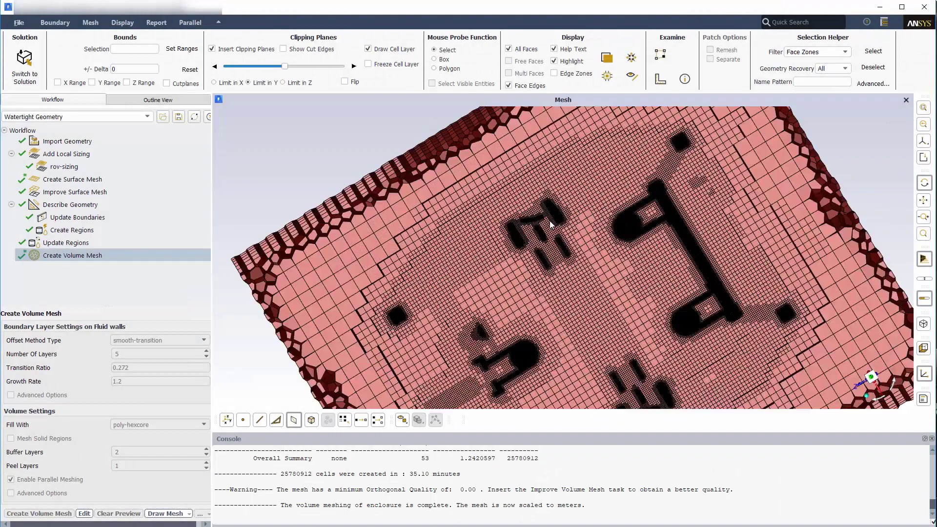
pyautogui.moveTo(543, 240); pyautogui.dragTo(544, 174)
pyautogui.scroll(-5, 559, 153)
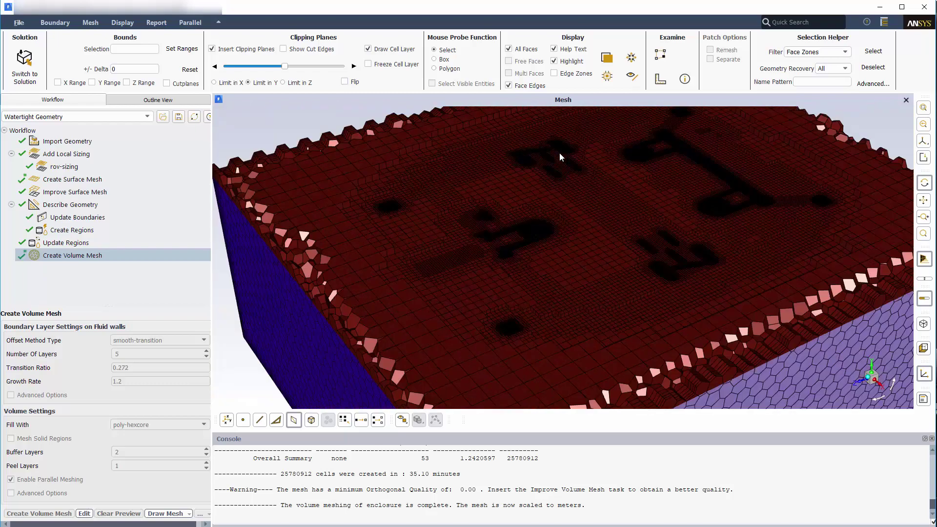
pyautogui.click(215, 83)
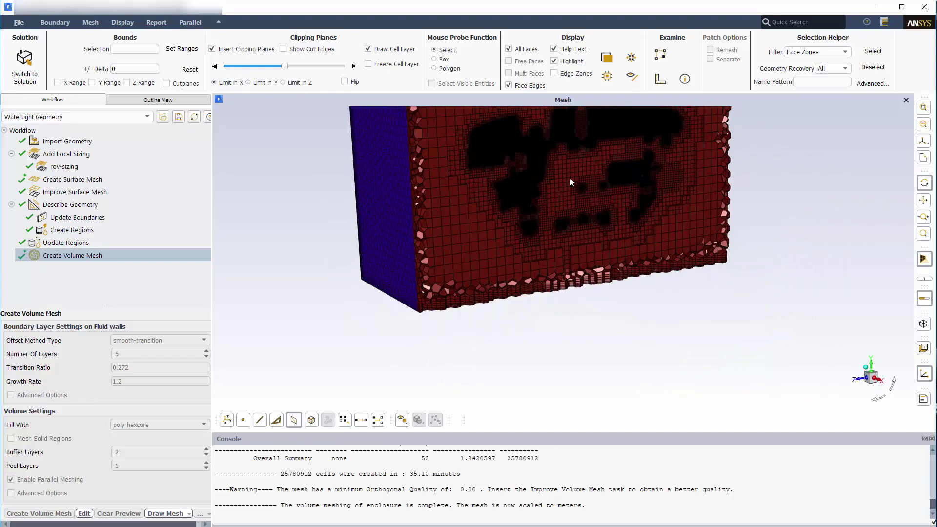
pyautogui.moveTo(568, 179); pyautogui.dragTo(452, 170)
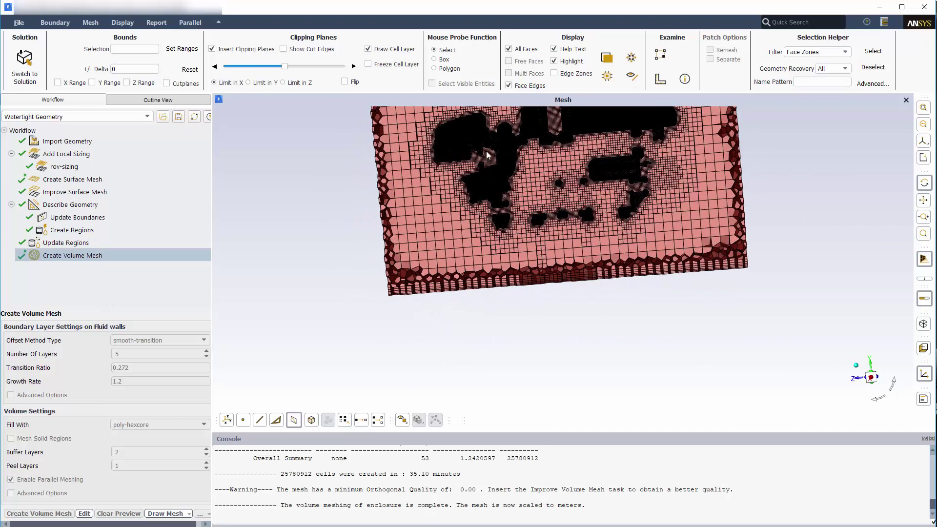
pyautogui.scroll(10, 488, 155)
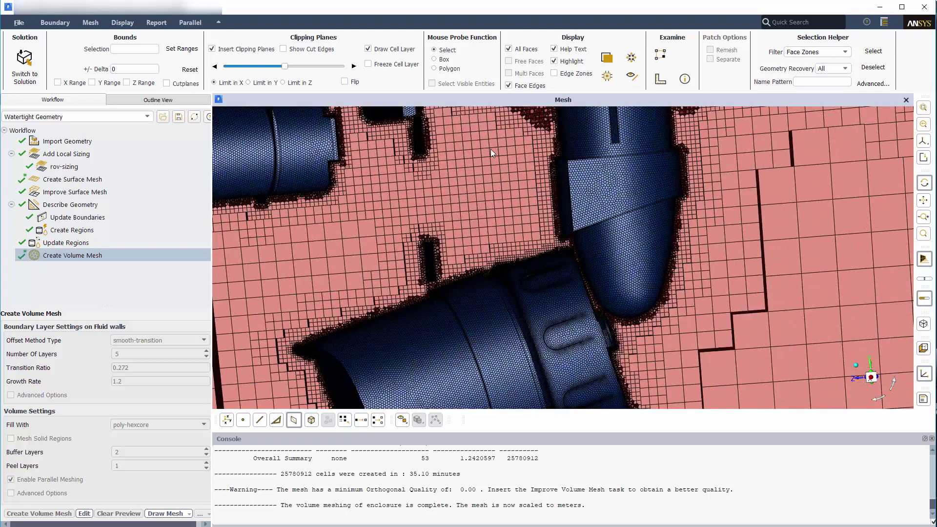